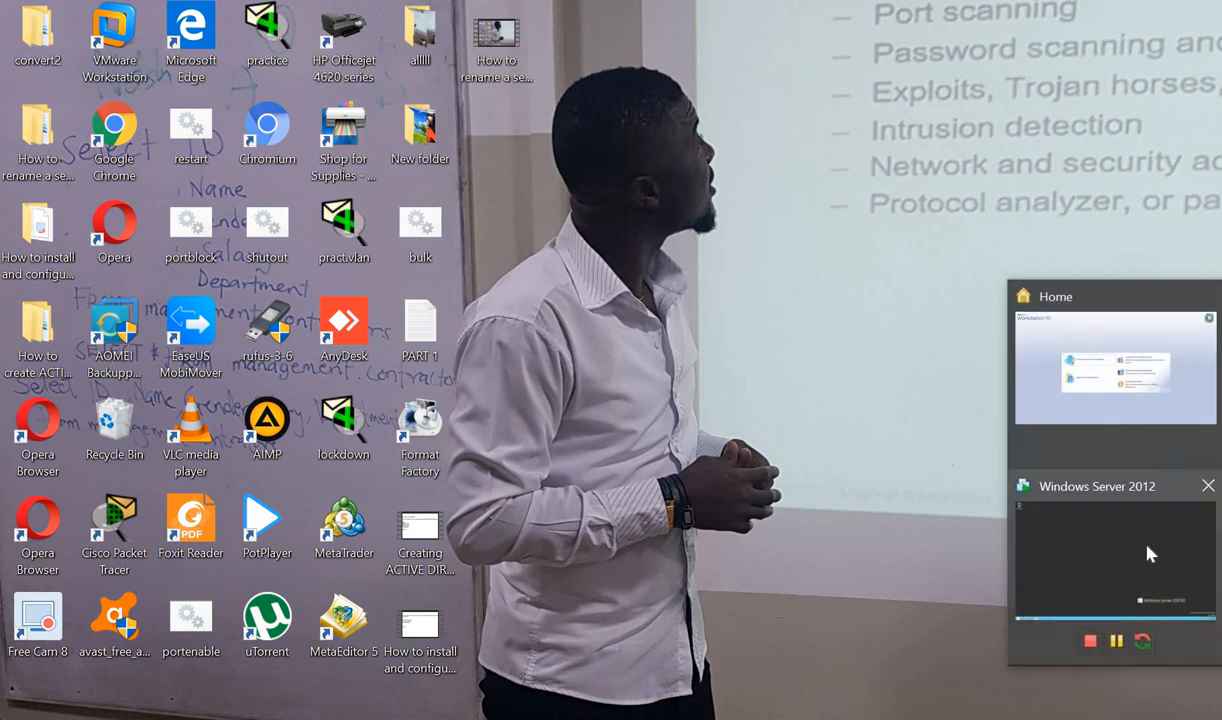
- Bring the Windows Server 2012 virtual machine to full screen in VMware Workstation
left_click(1143, 553)
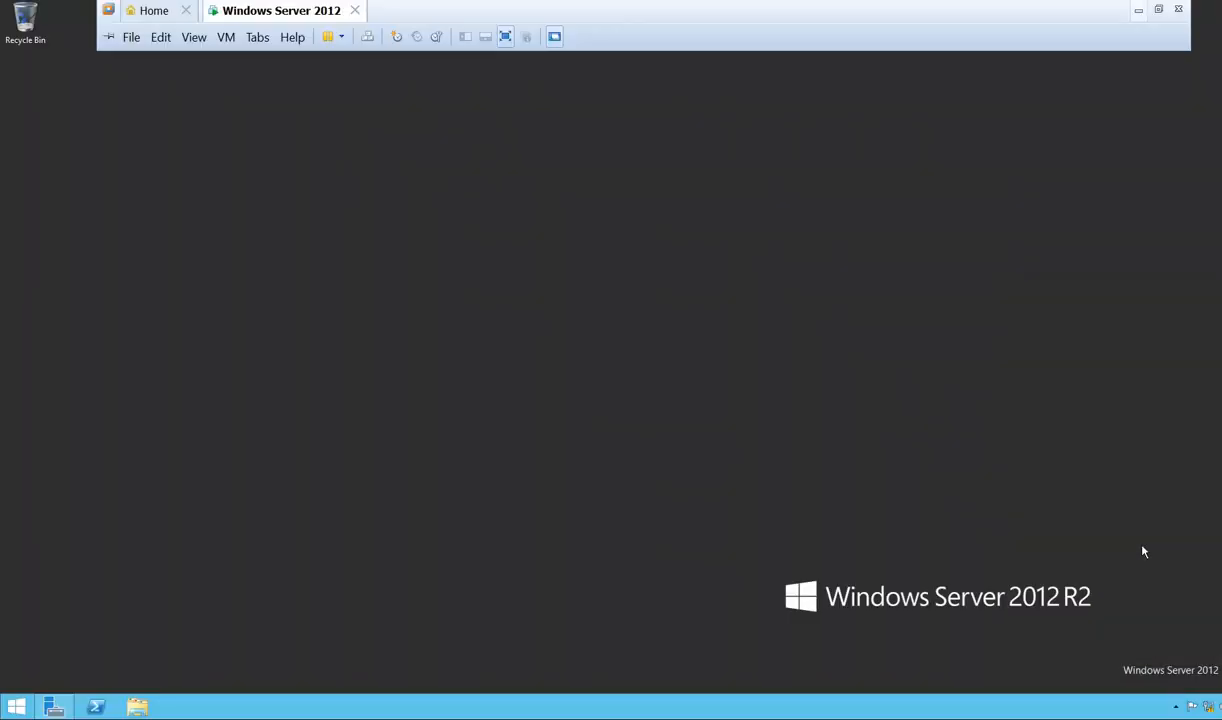
- Launch Add Roles and Features, keeping role-based installation with server1 as the destination
left_click(54, 707)
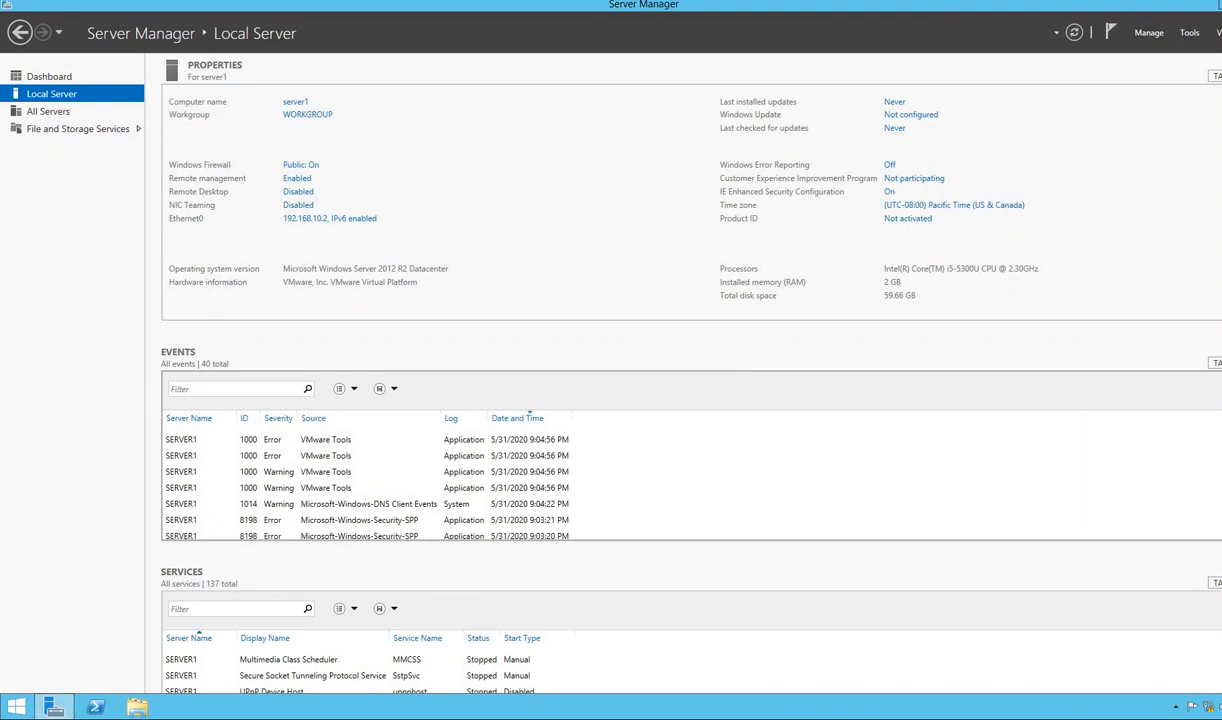
left_click(1149, 34)
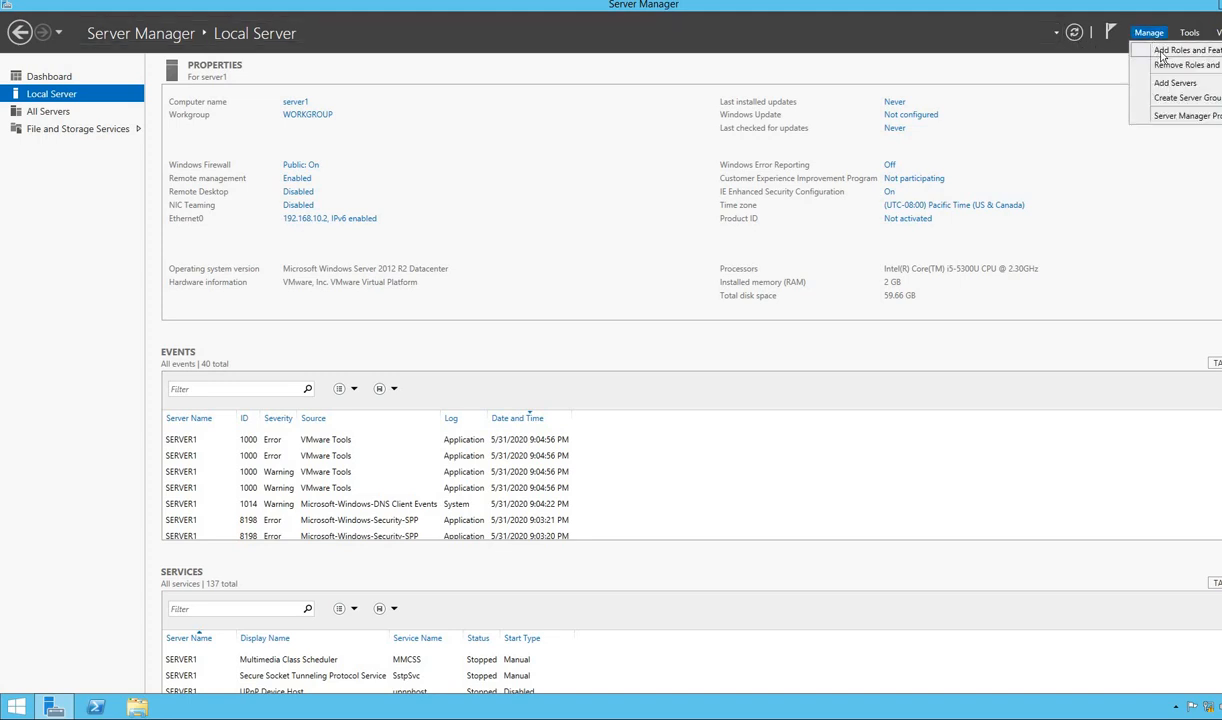
left_click(1180, 52)
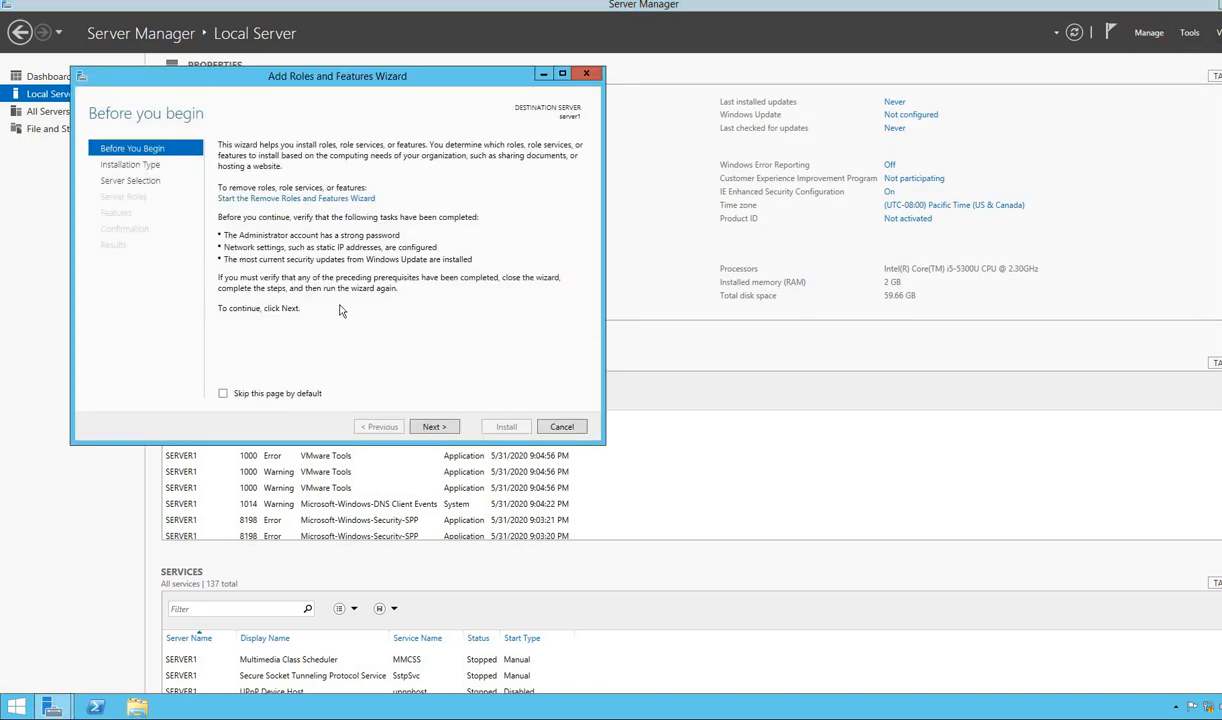
left_click(433, 427)
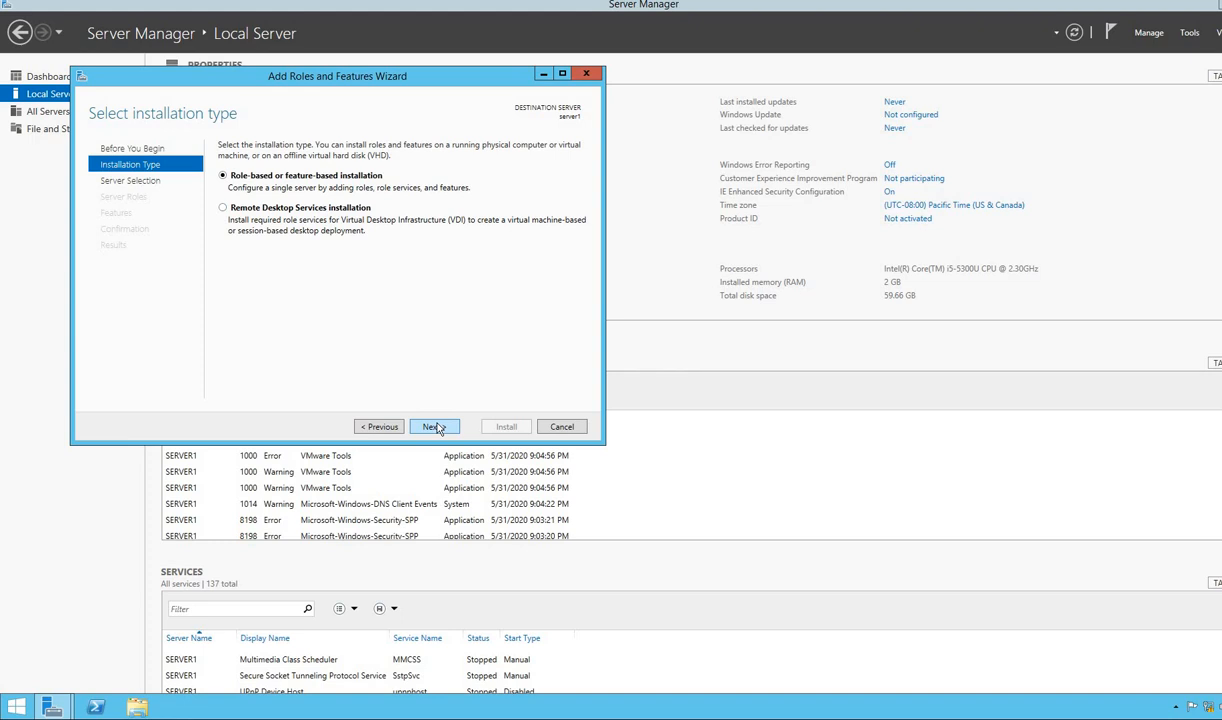
left_click(433, 427)
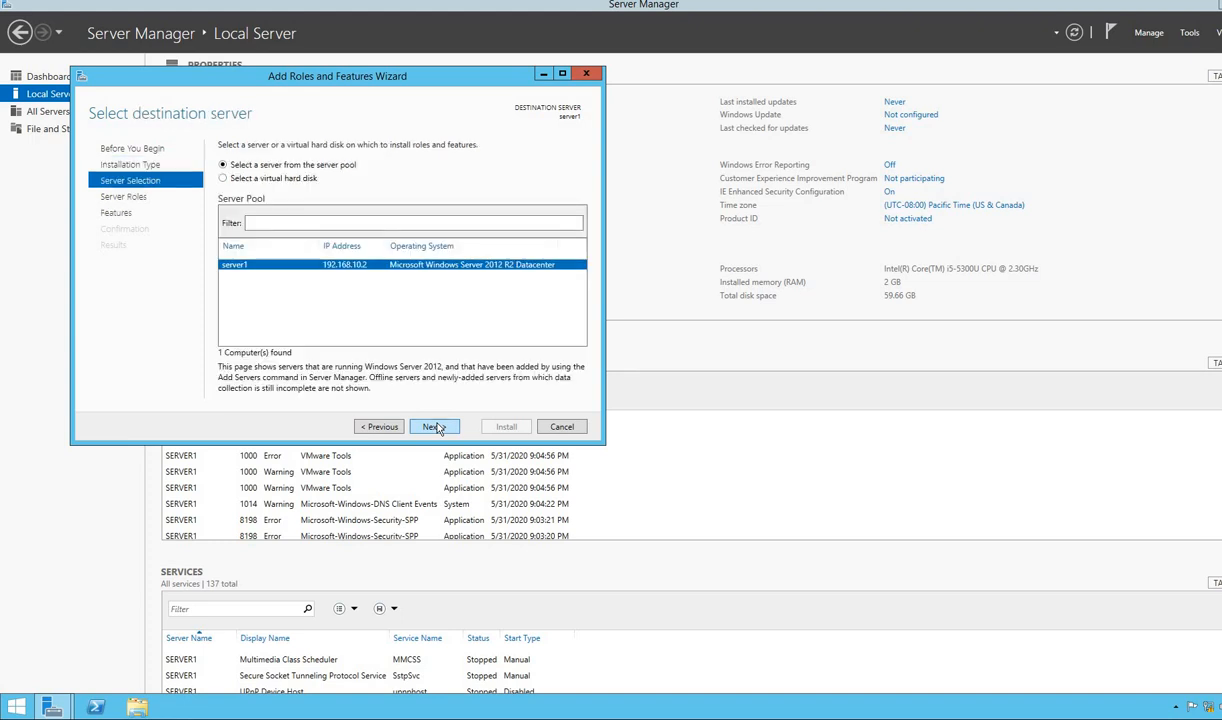
left_click(433, 427)
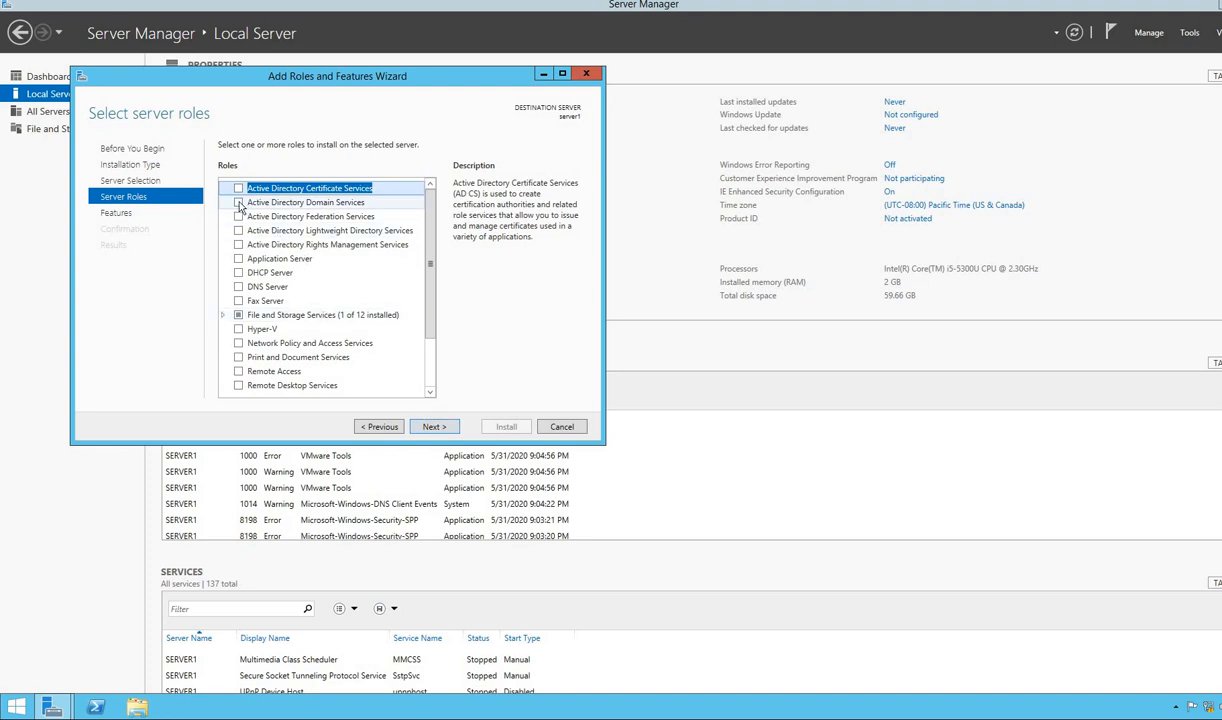
- Select AD DS, DHCP Server and DNS Server with their tools, keeping default features
left_click(239, 203)
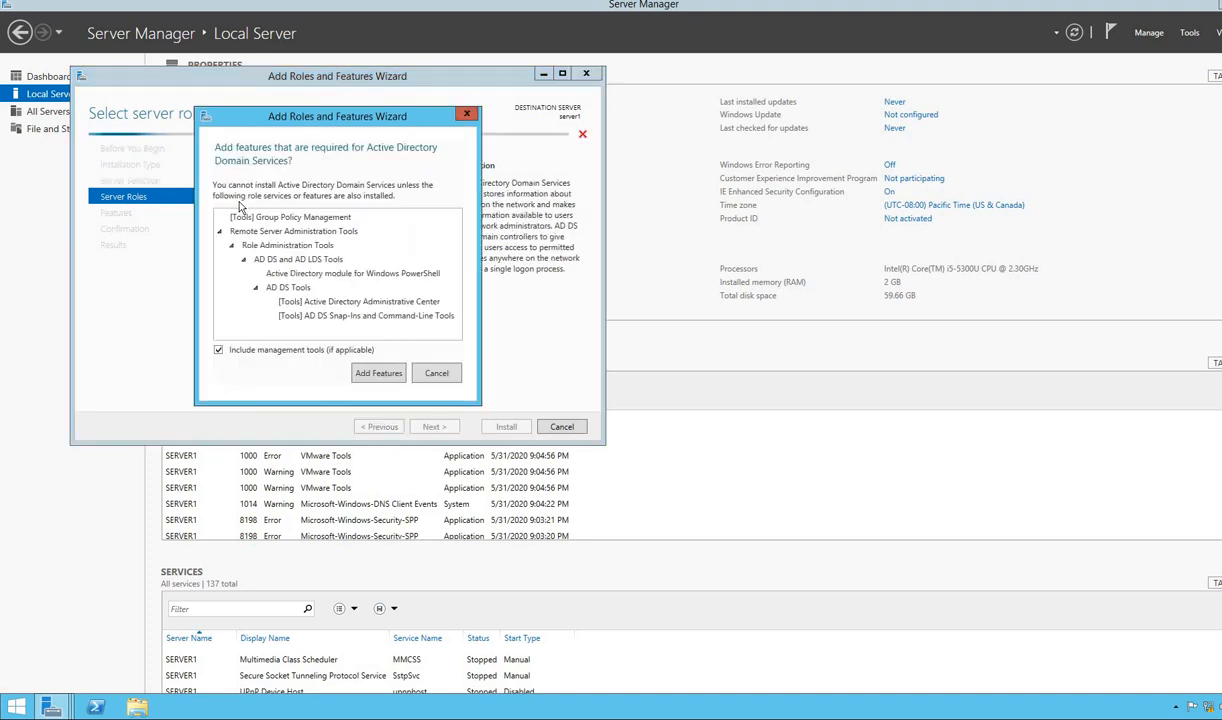
left_click(366, 374)
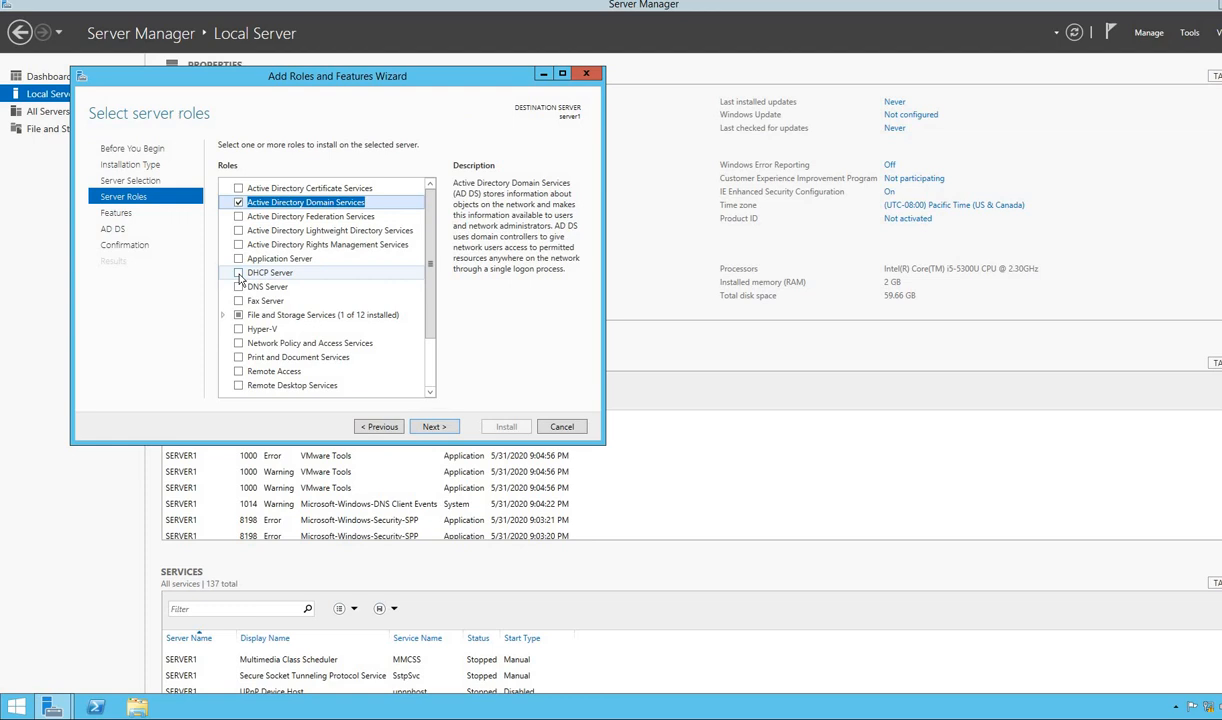
left_click(238, 273)
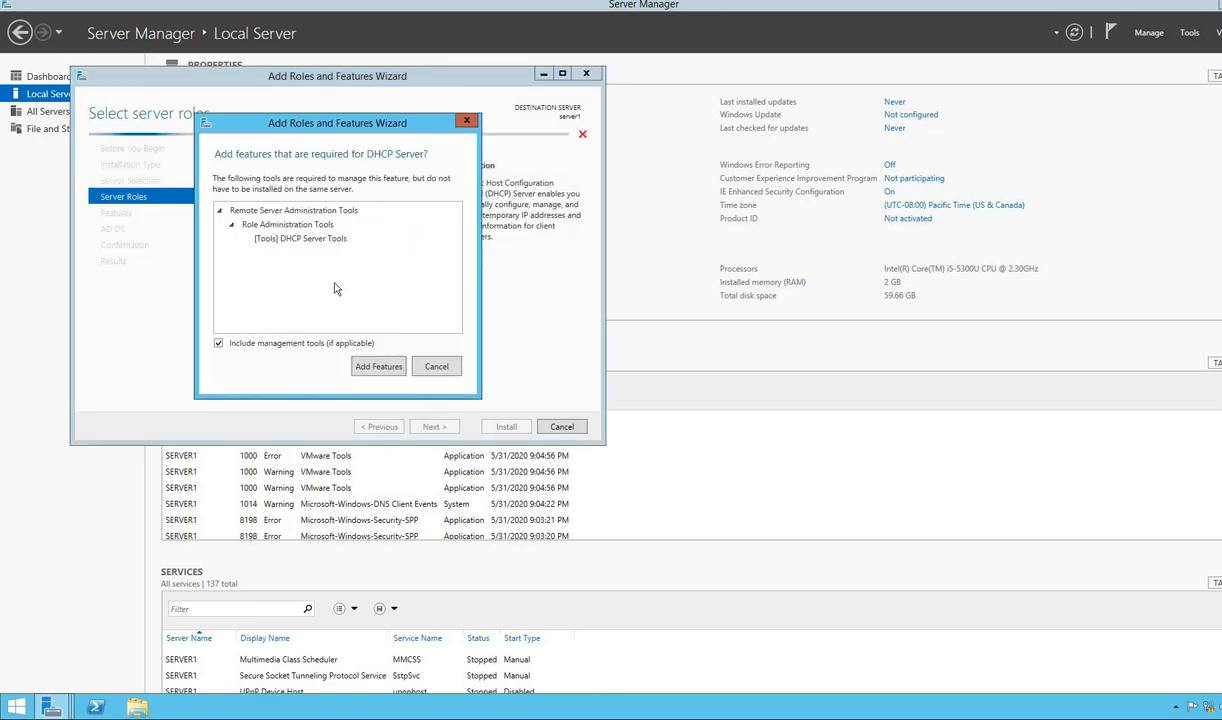
left_click(378, 367)
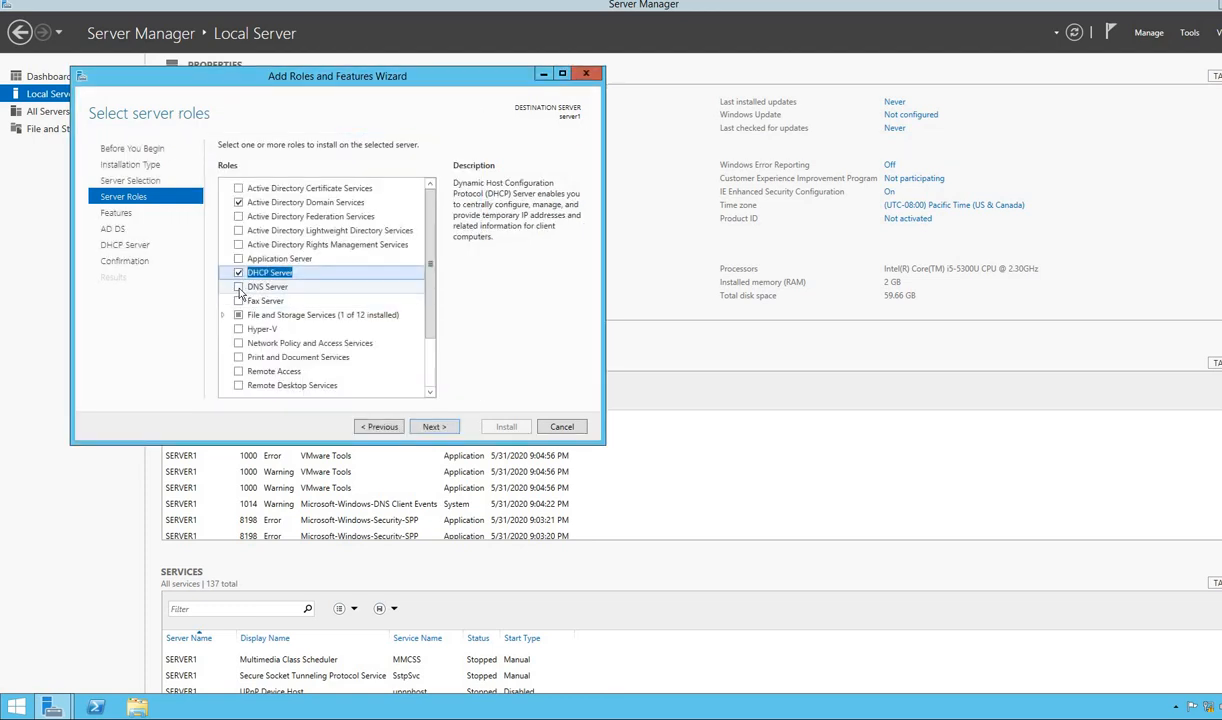
left_click(238, 287)
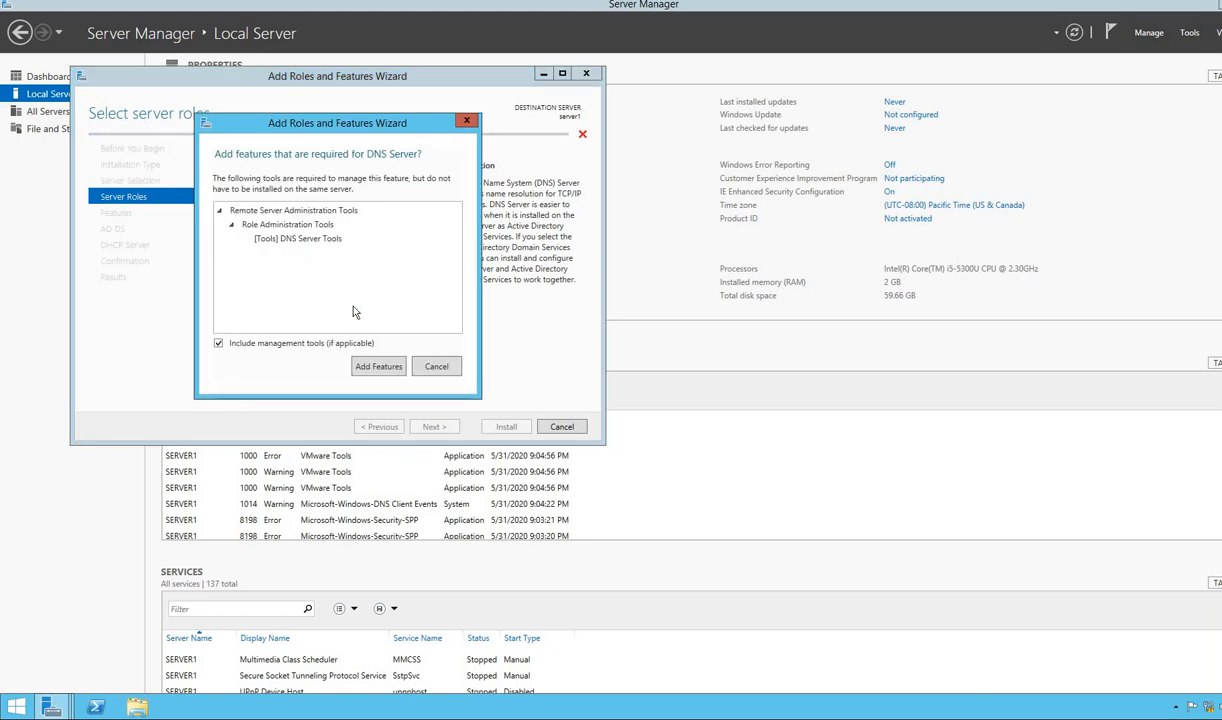
left_click(378, 367)
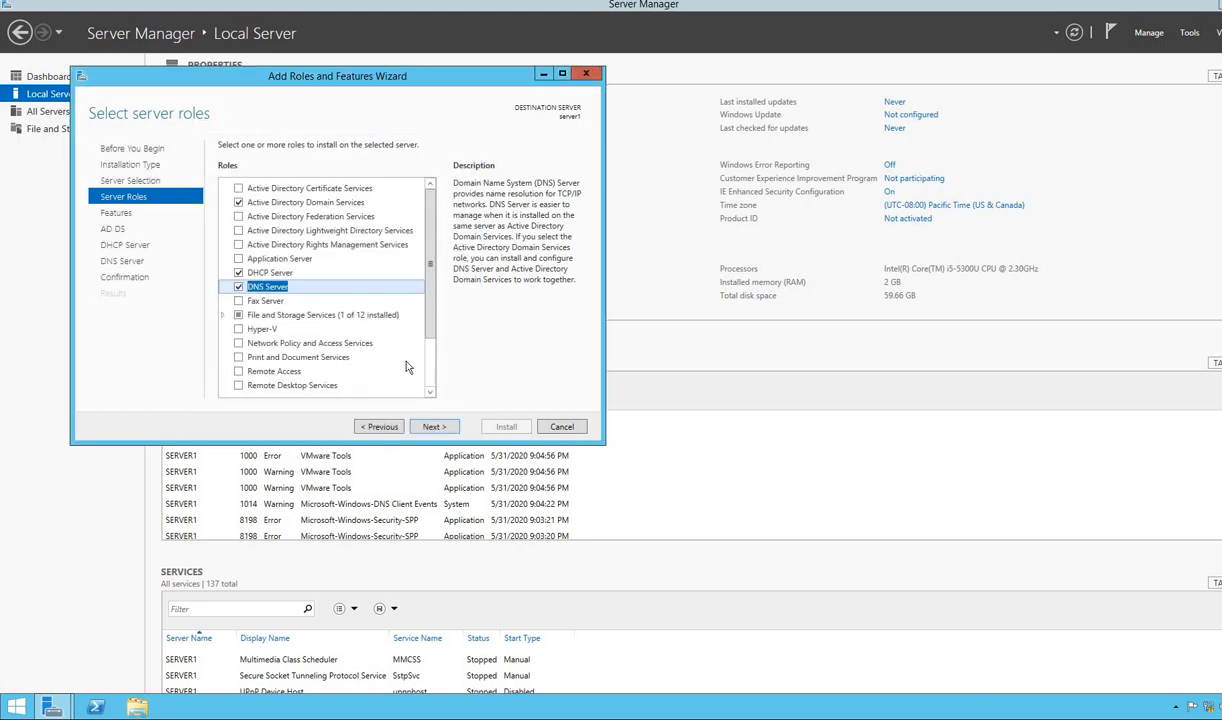
left_click(431, 427)
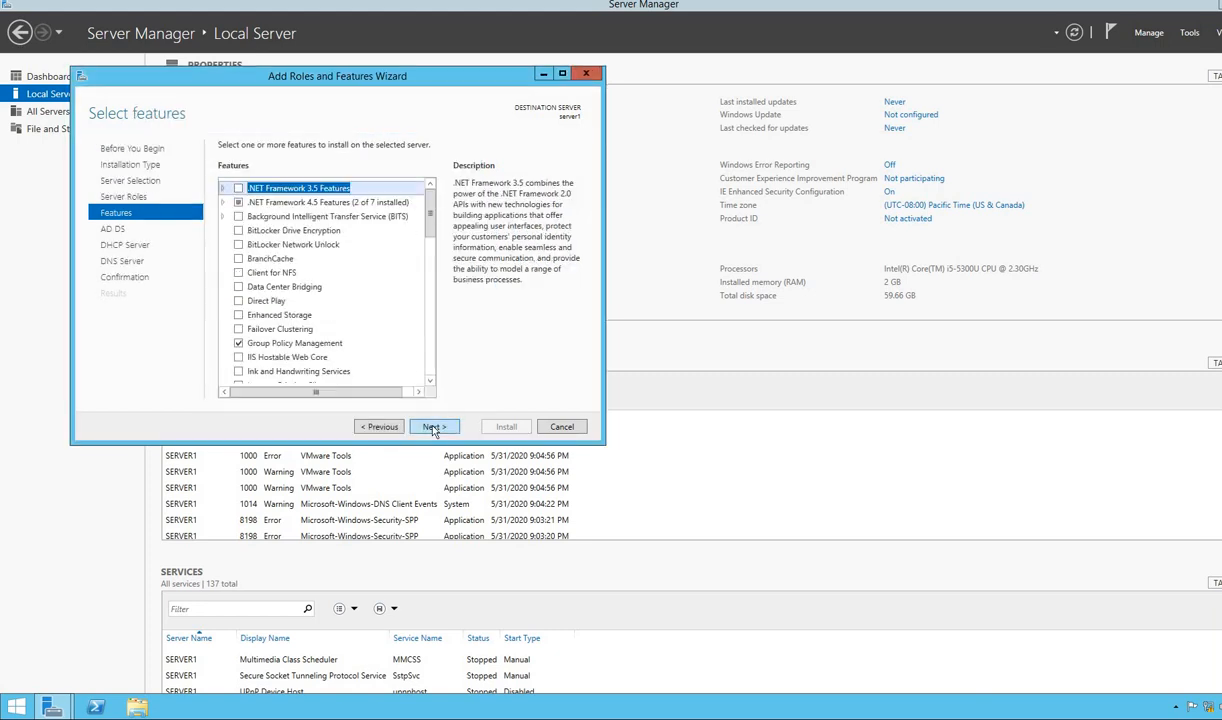
left_click(431, 427)
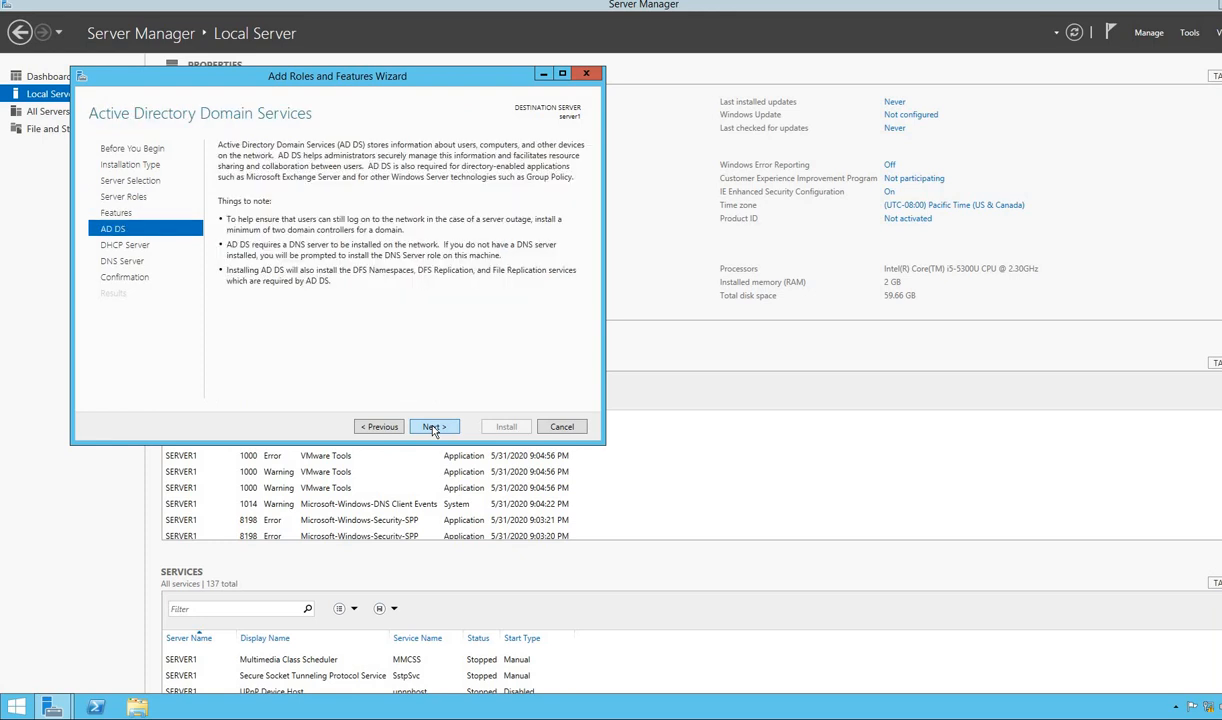
- Pass the AD DS, DHCP and DNS overview pages and install the three roles
left_click(433, 428)
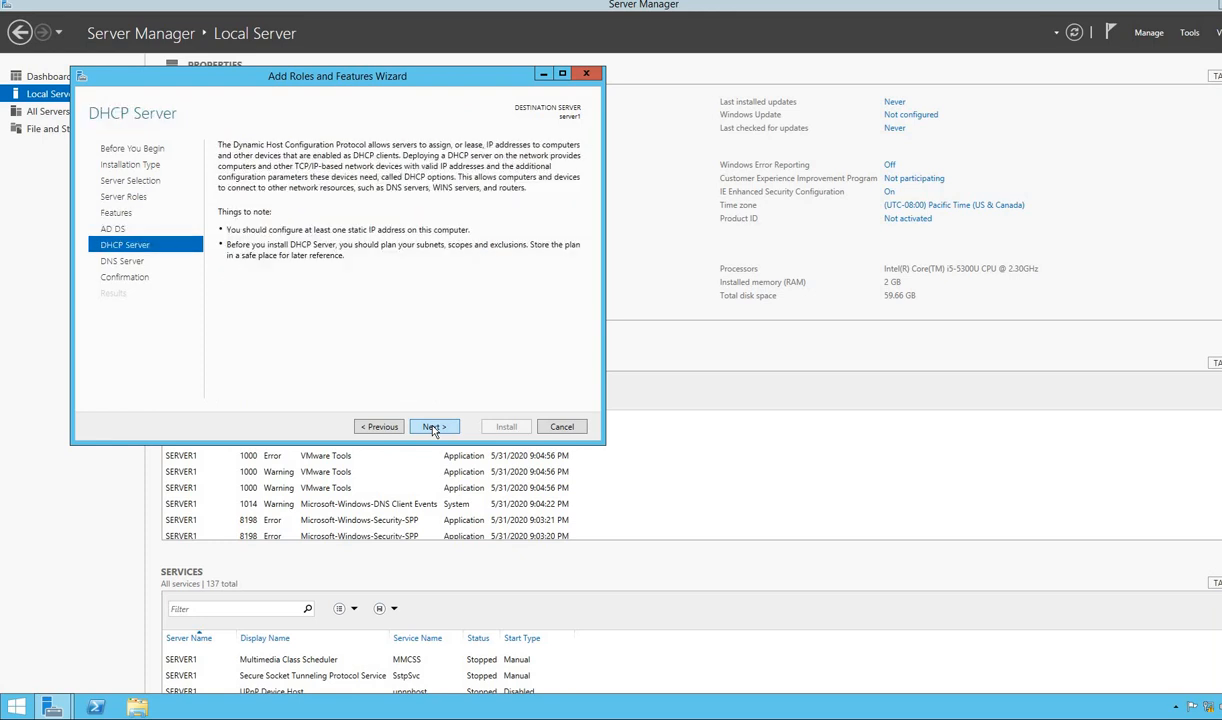
left_click(433, 428)
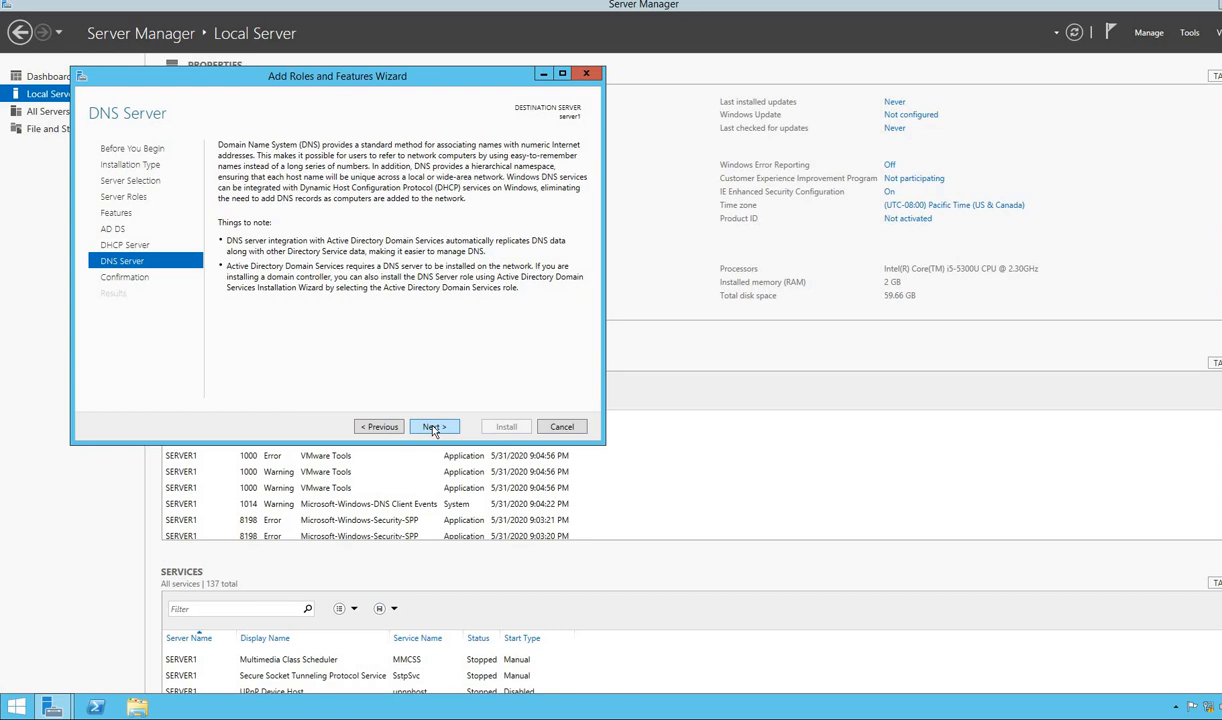
left_click(433, 428)
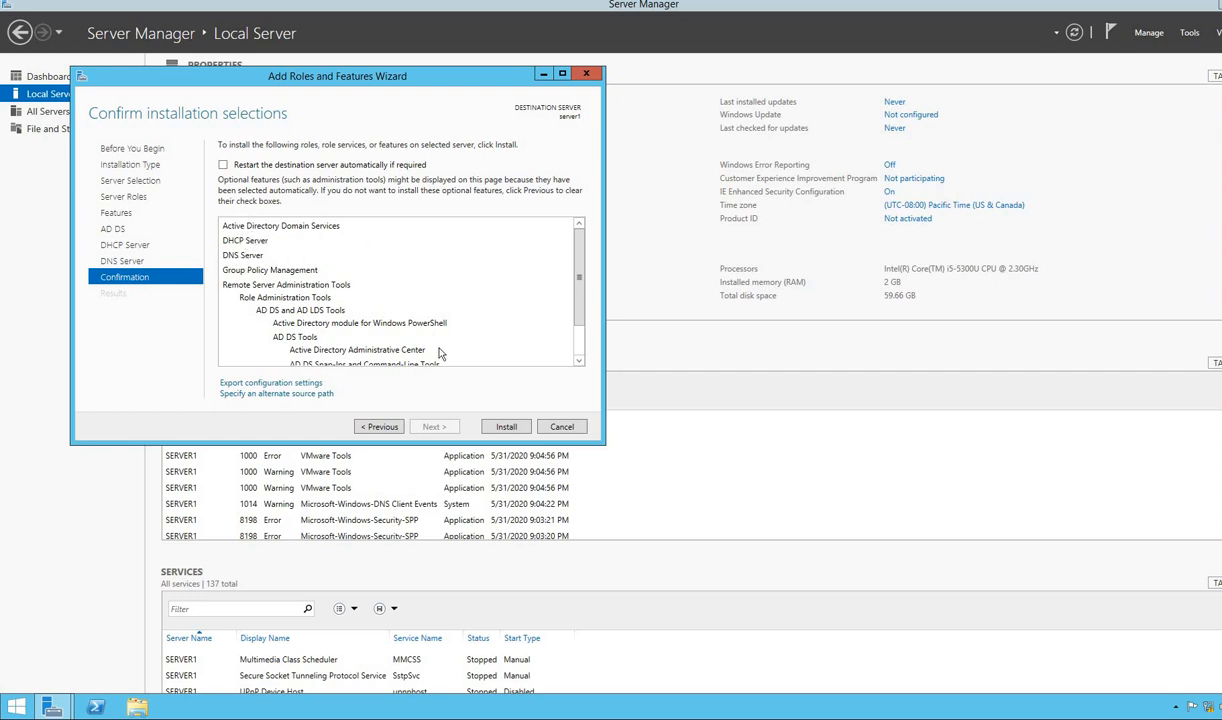
left_click(505, 427)
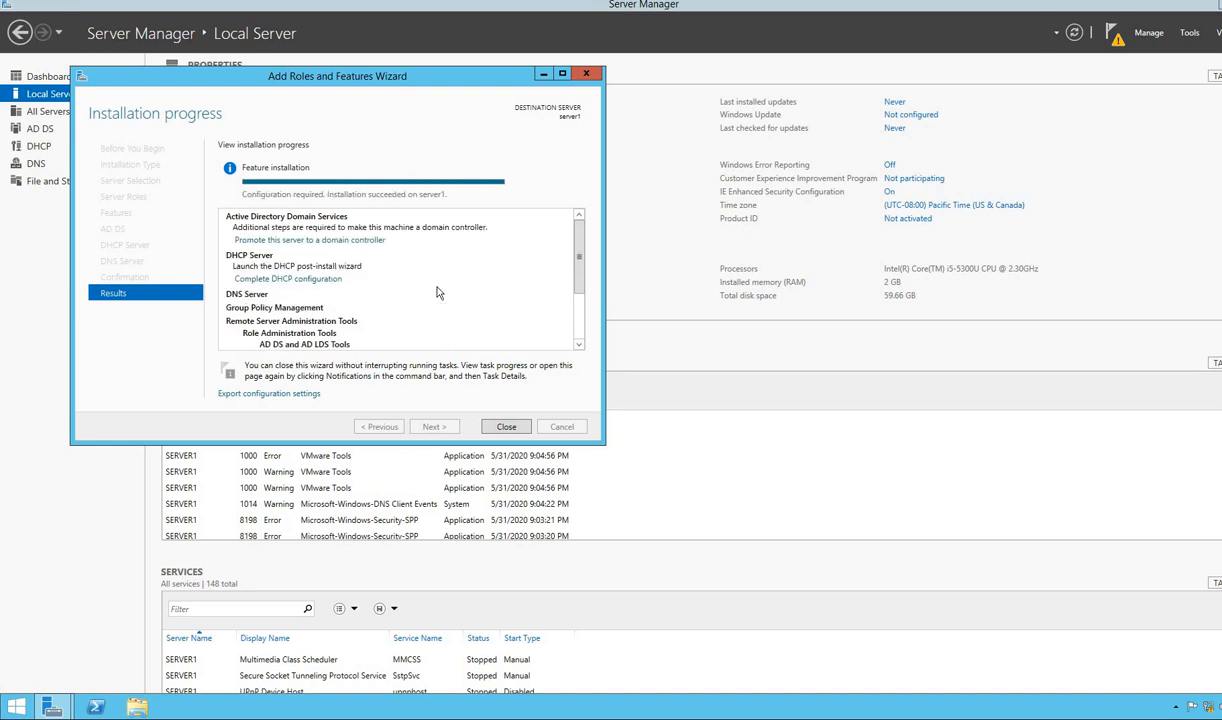
- Launch the domain controller promotion and choose 'Add a new forest'
left_click(330, 240)
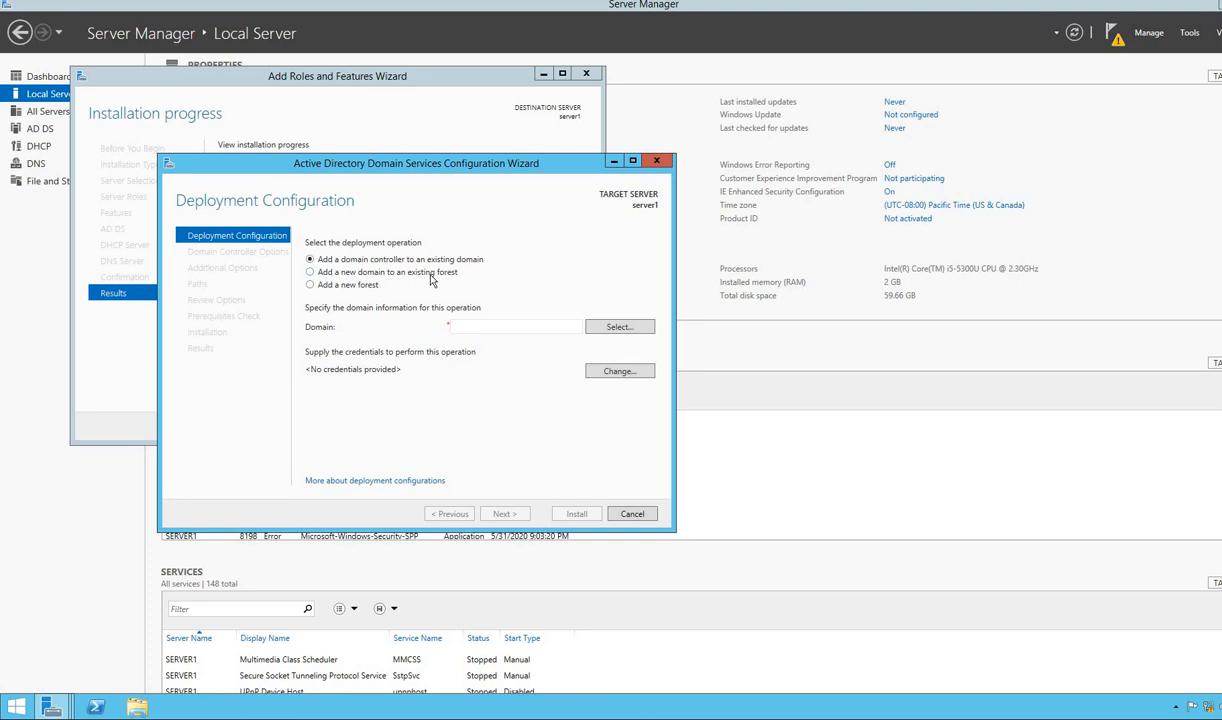
left_click(311, 287)
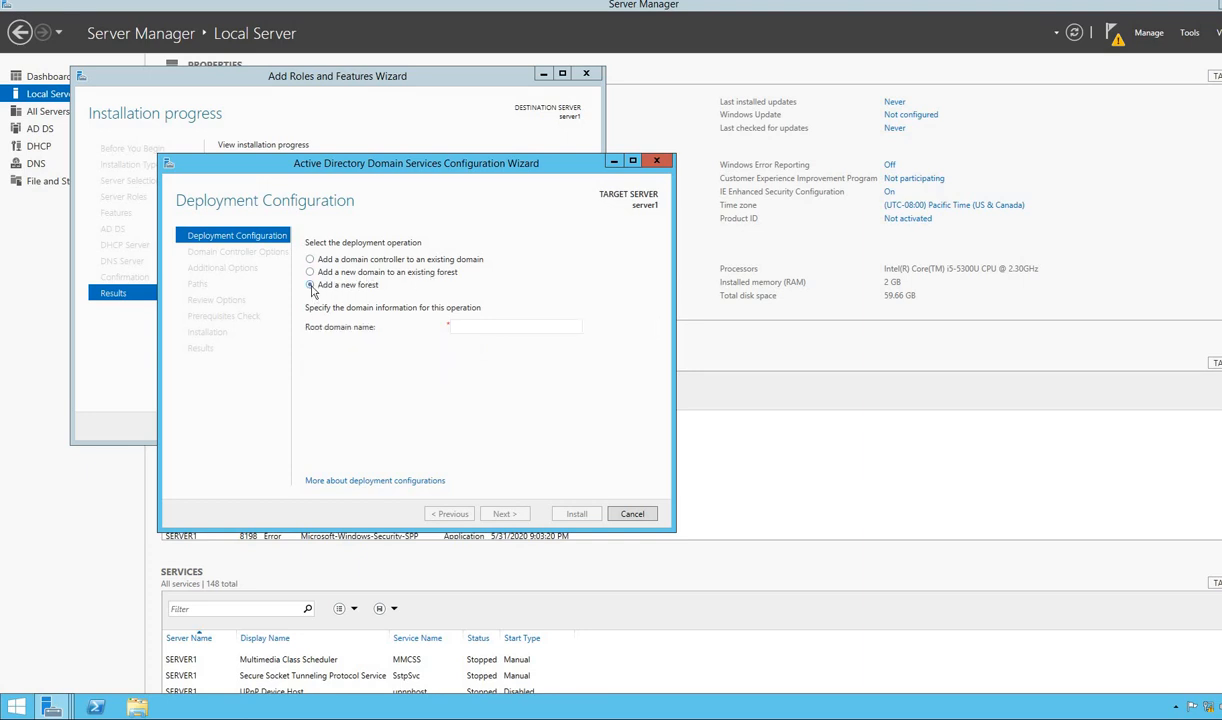
- Enter net.com as the root domain name and continue
left_click(462, 326)
type("net")
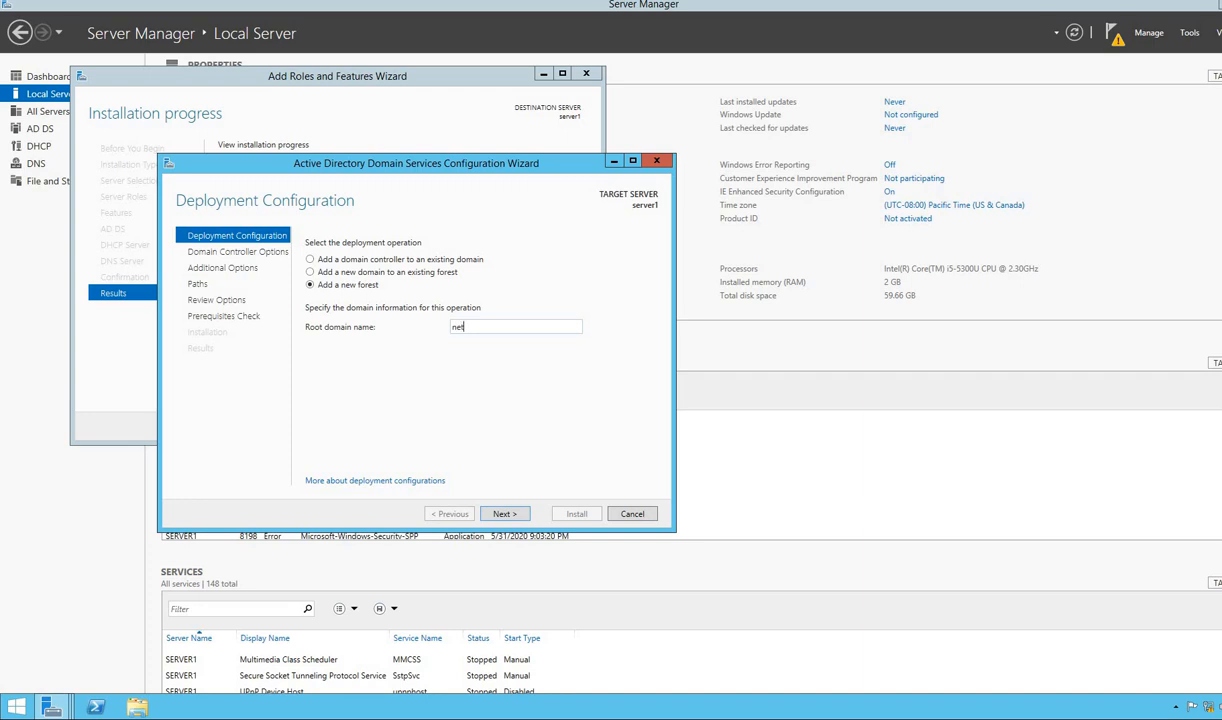
type(".com")
left_click(503, 514)
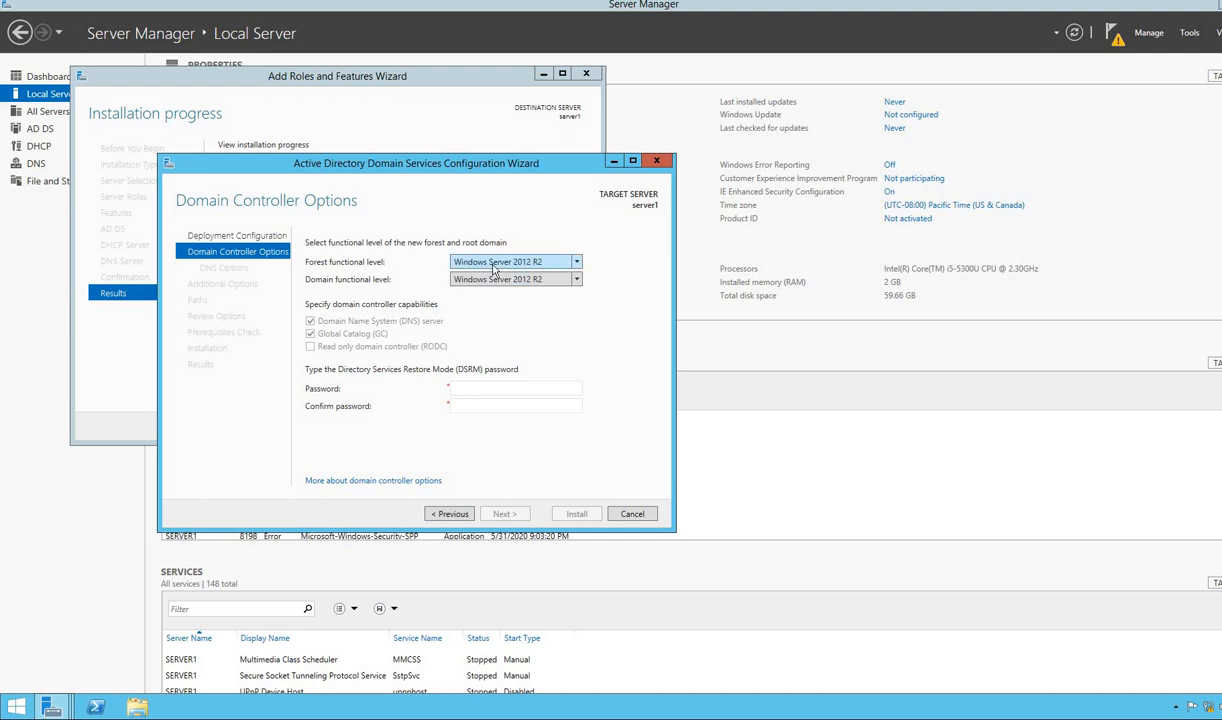
- Enter and confirm the DSRM password, retyping the first entry, then continue
left_click(465, 388)
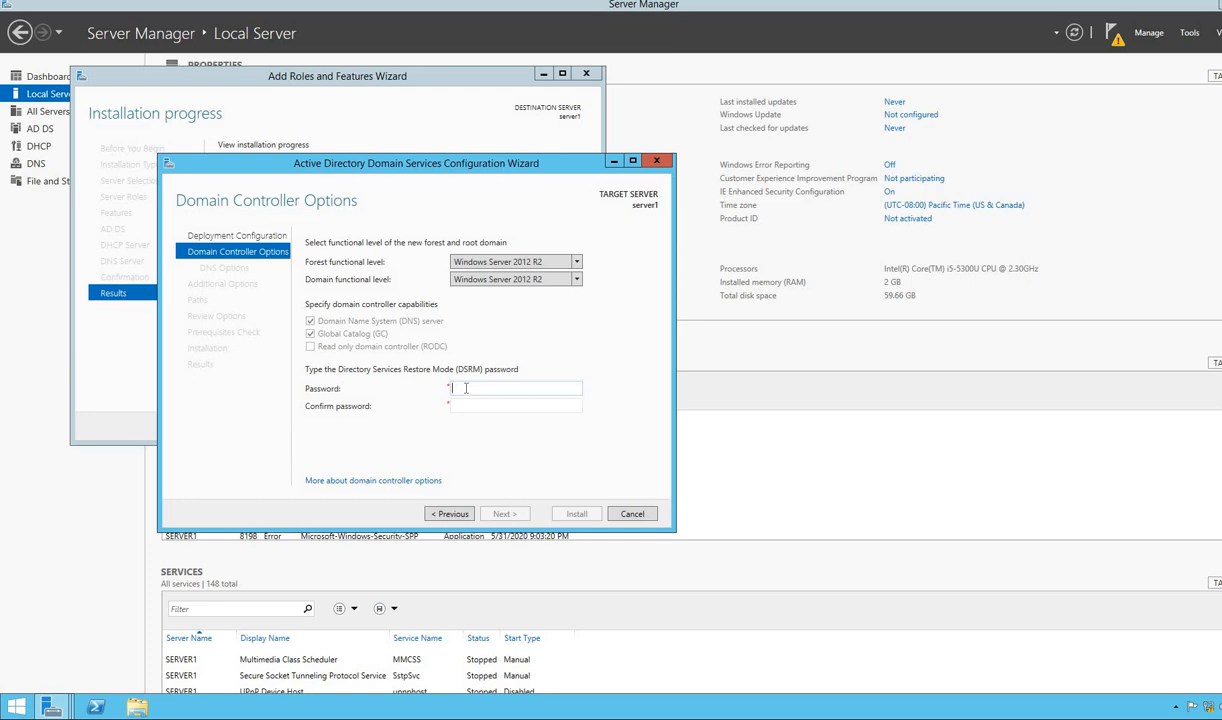
type("Pa$$w0rd12")
key("Tab")
type("Pa$$w0rd12")
left_click(506, 391)
key("BackSpace")
key("BackSpace")
key("BackSpace")
key("BackSpace")
key("BackSpace")
key("BackSpace")
key("BackSpace")
key("BackSpace")
key("BackSpace")
key("BackSpace")
type("P•••••••••")
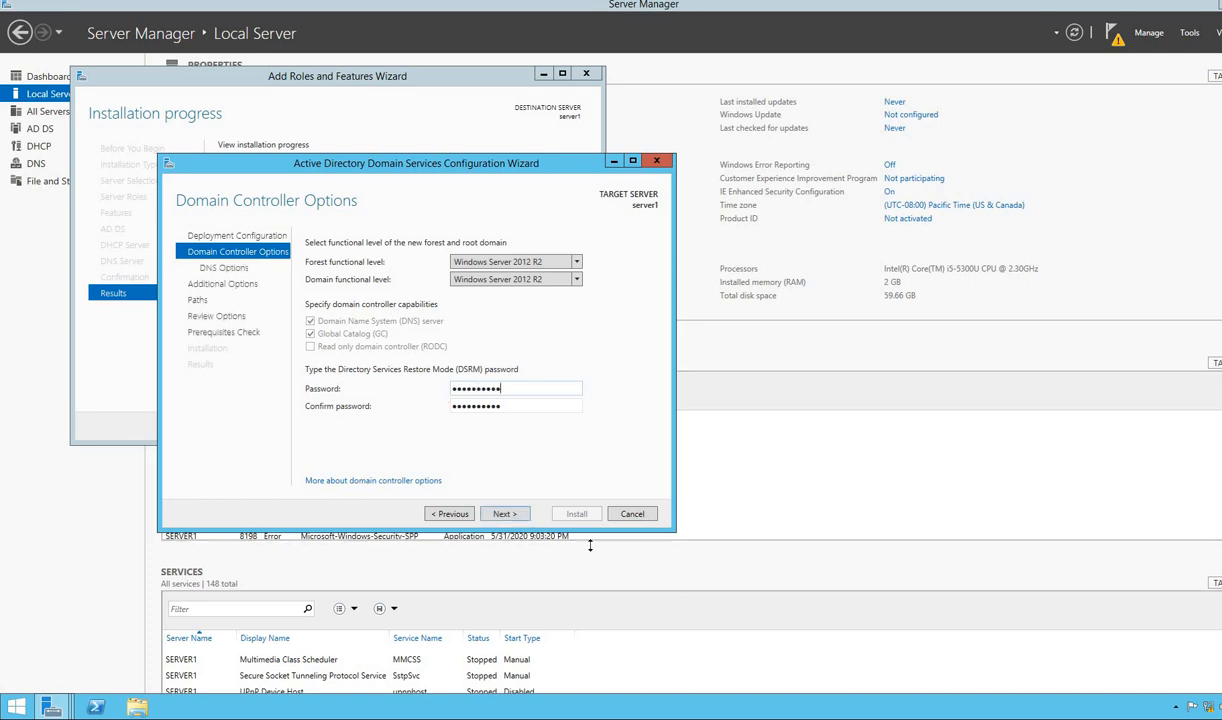
left_click(514, 515)
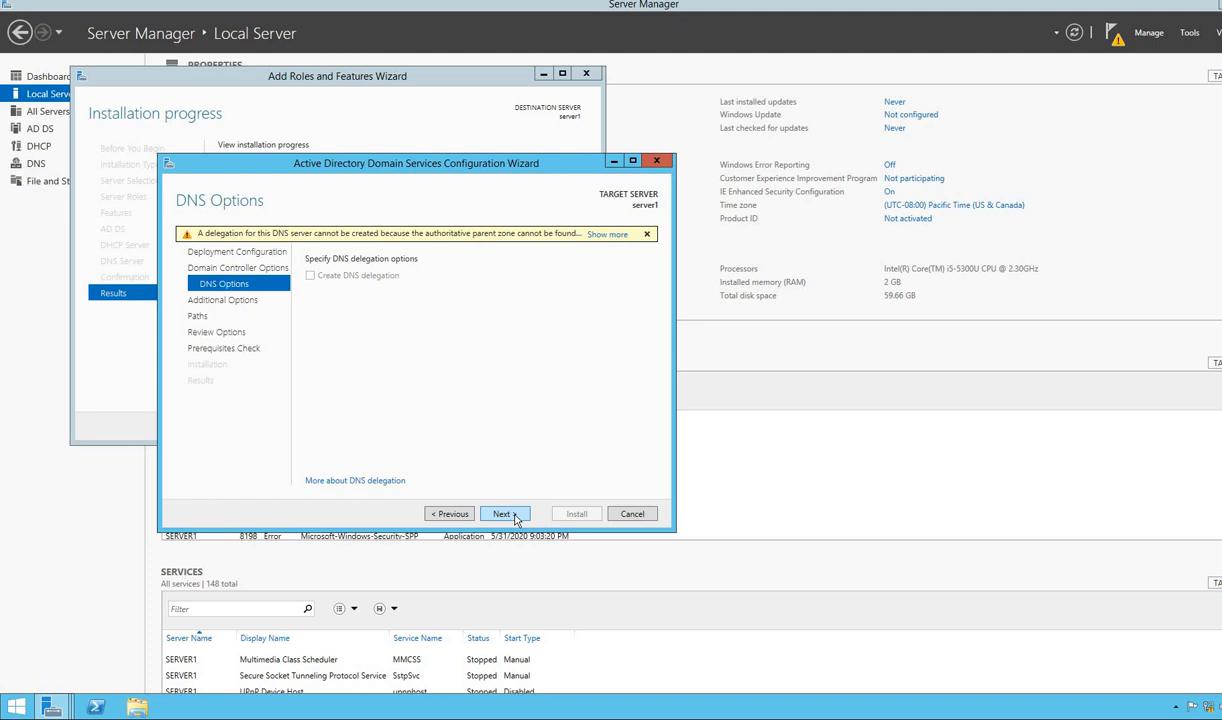
- Accept the DNS options without delegation and the NetBIOS domain name NET
left_click(514, 515)
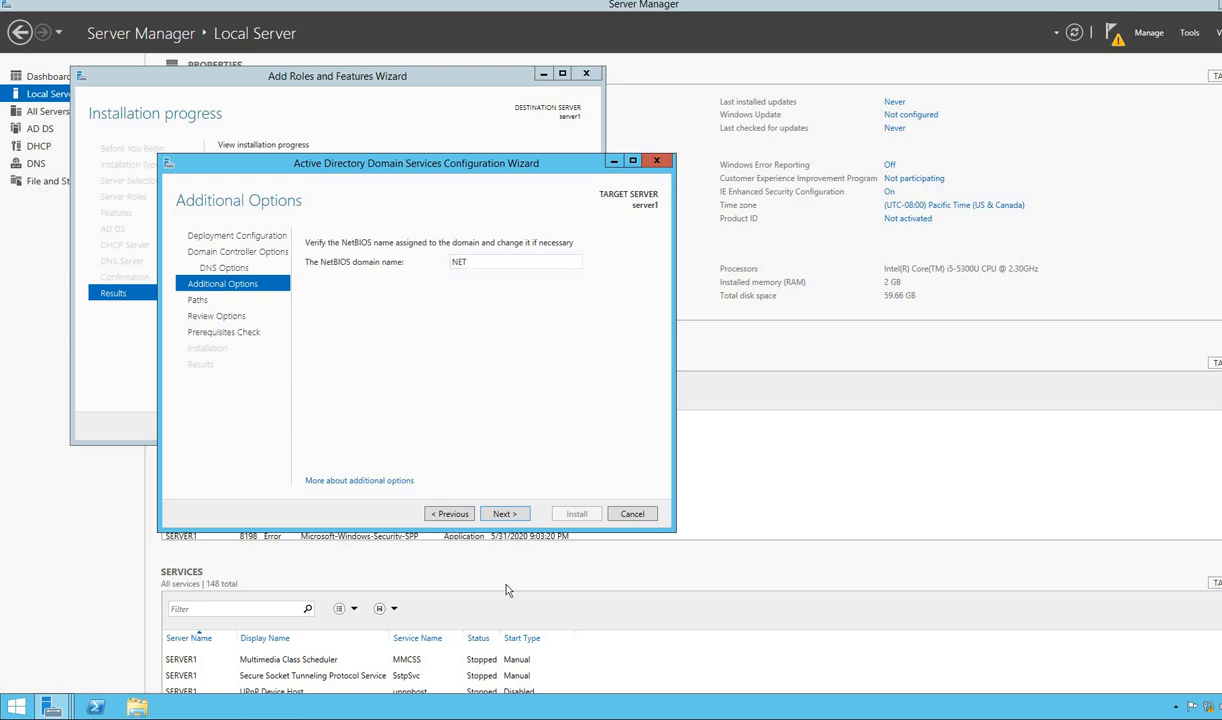
left_click(504, 514)
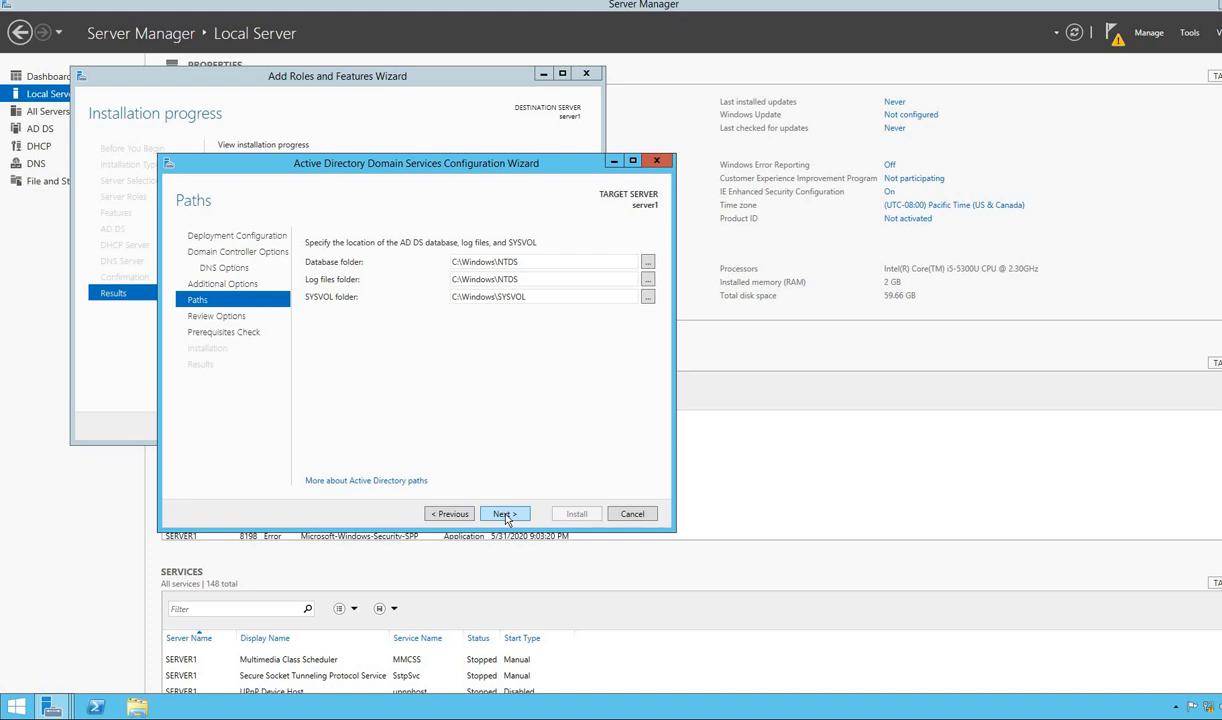
- Keep the default database, log and SYSVOL folders and pass the review page
left_click(504, 514)
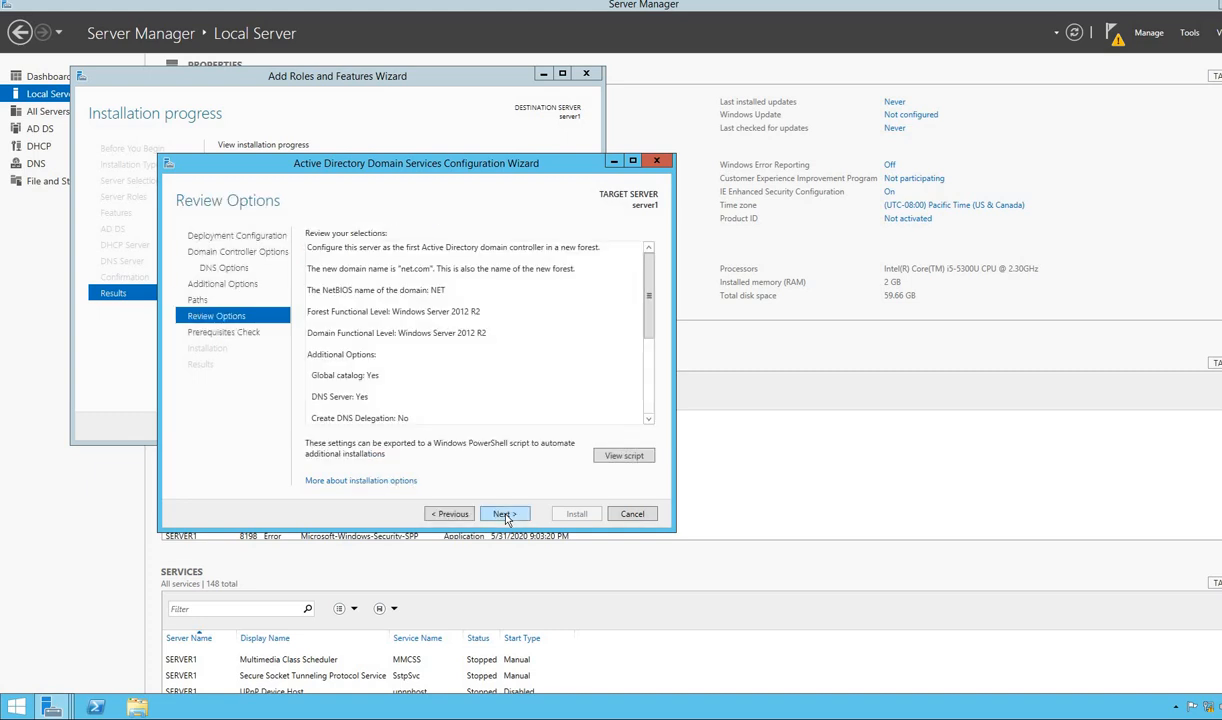
left_click(504, 514)
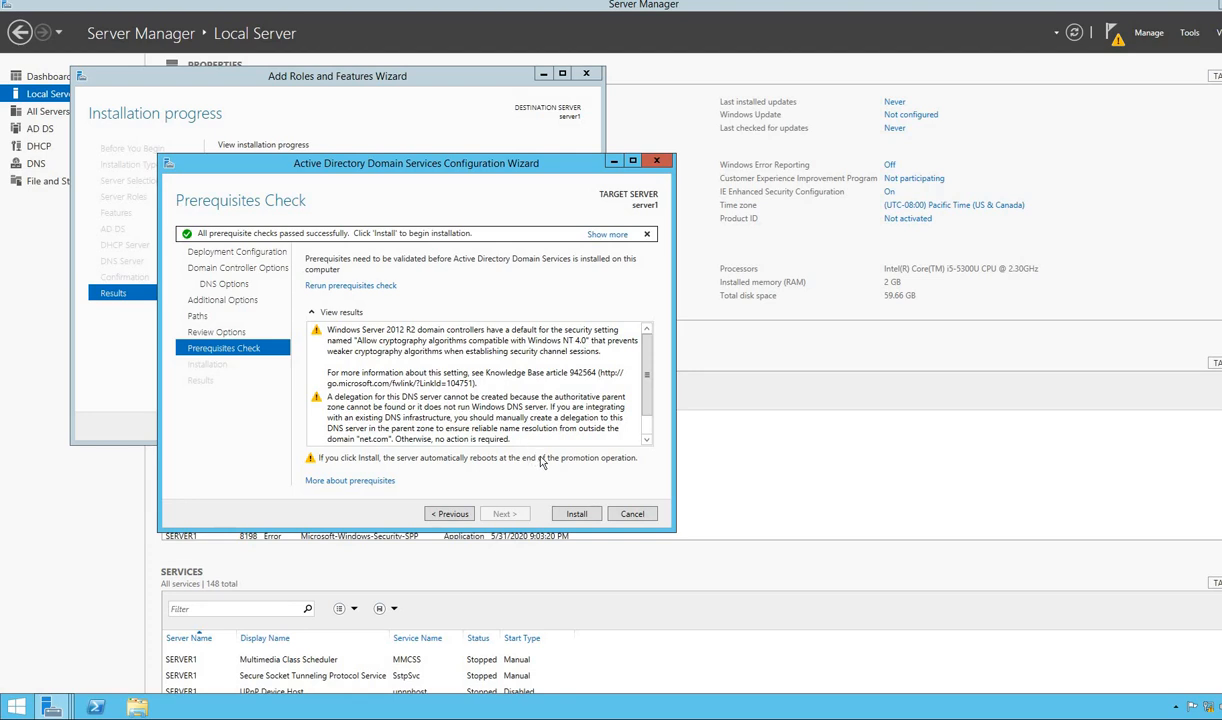
- Install AD DS after the prerequisites check passes, starting the domain controller promotion
left_click(576, 514)
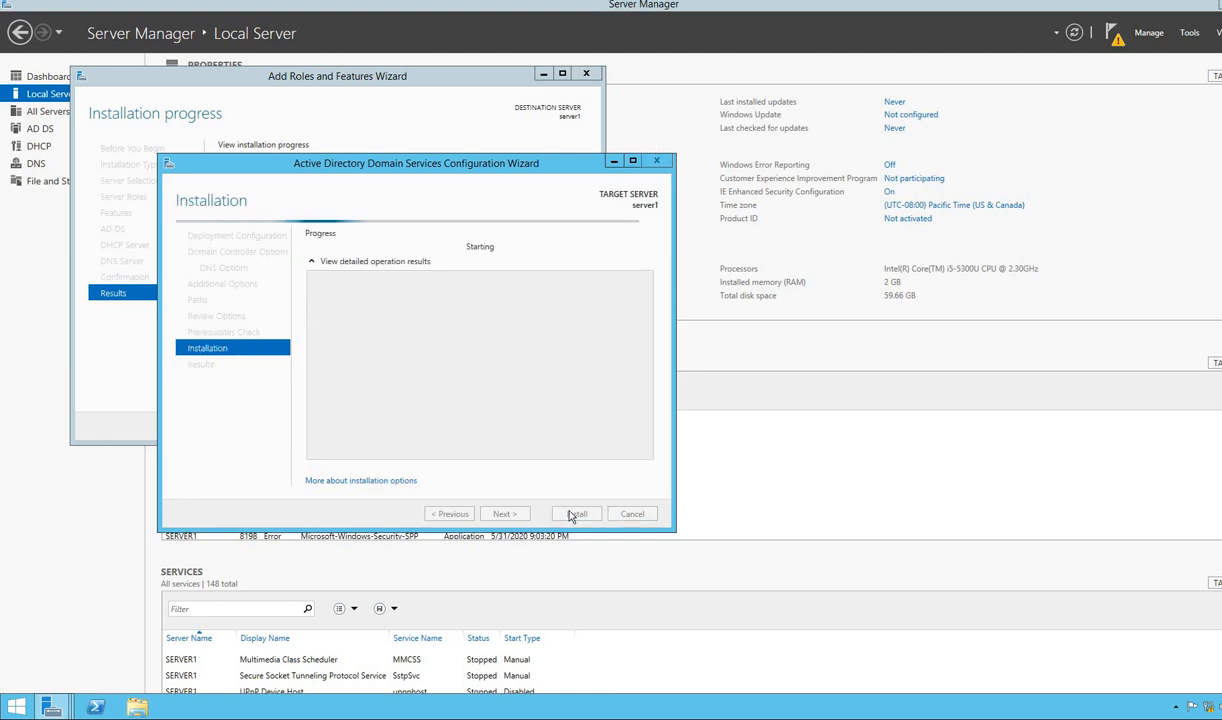